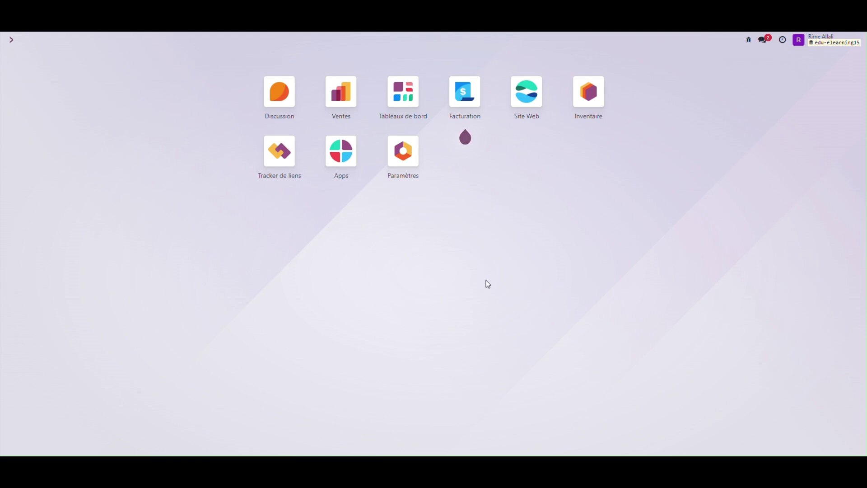
Step: Find the default terms option in the settings by searching "conditions", set it to "Ajouter une note", and save
{"action": "type", "text": "pa"}
{"action": "key", "text": "Return"}
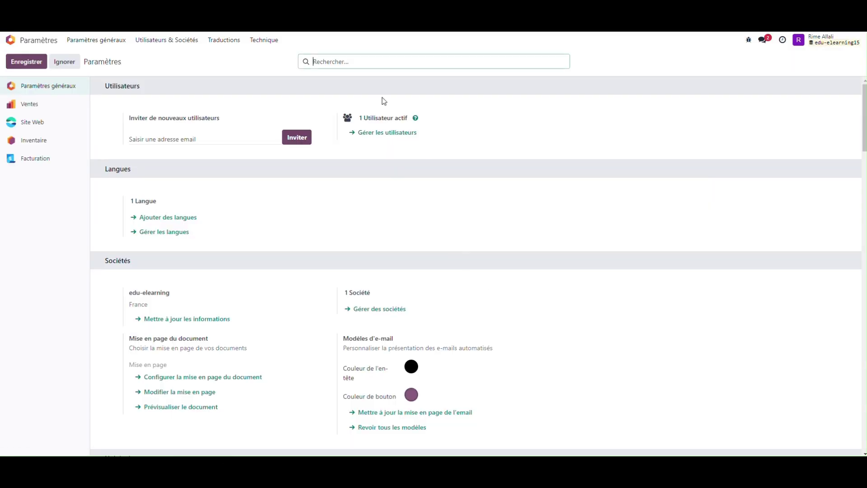
{"action": "type", "text": "conditions"}
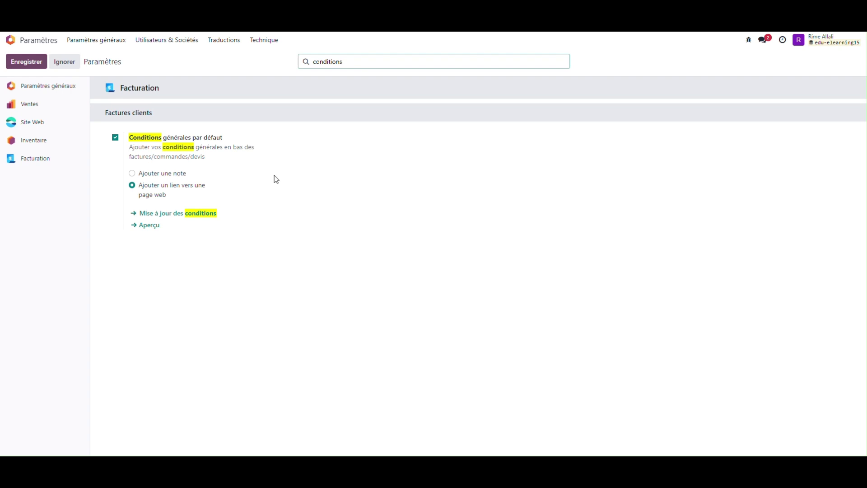
{"action": "left_click", "coordinate": [165, 177]}
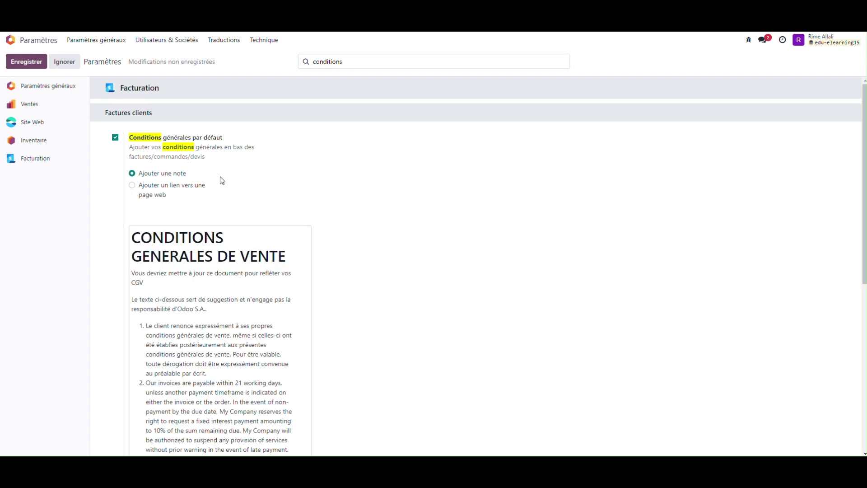
{"action": "scroll", "coordinate": [210, 192], "scroll_direction": "down", "scroll_amount": 7}
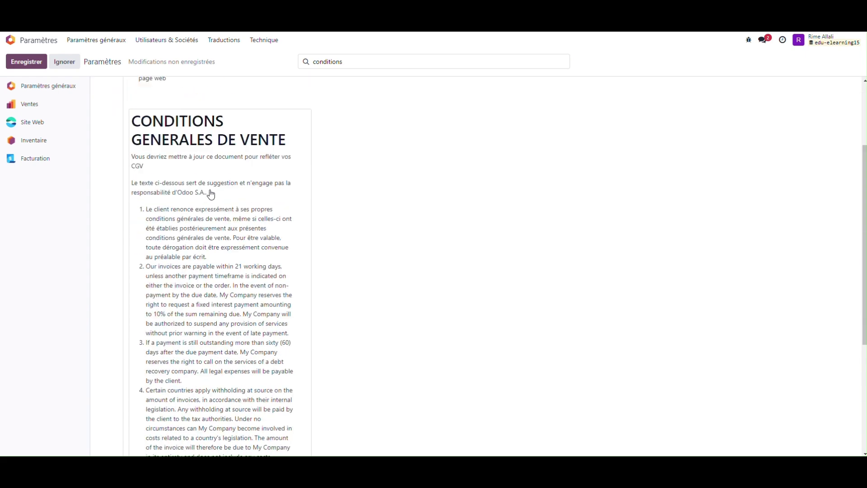
{"action": "triple_click", "coordinate": [200, 432]}
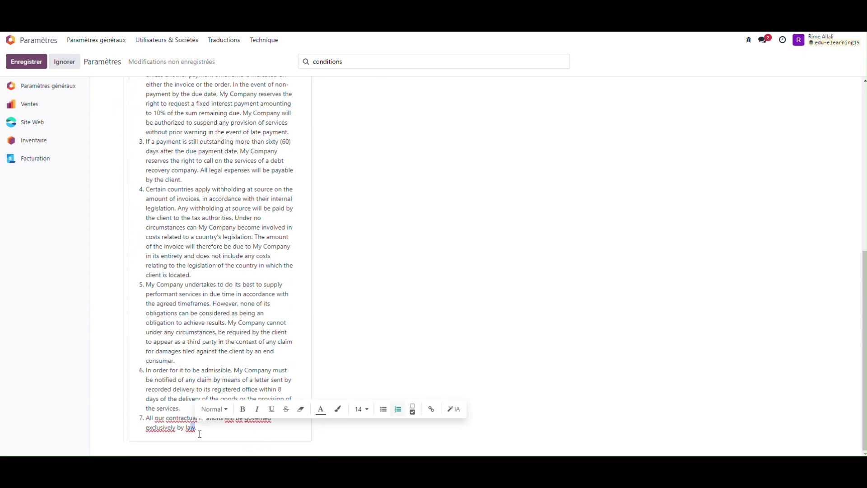
{"action": "key", "text": "ctrl+a"}
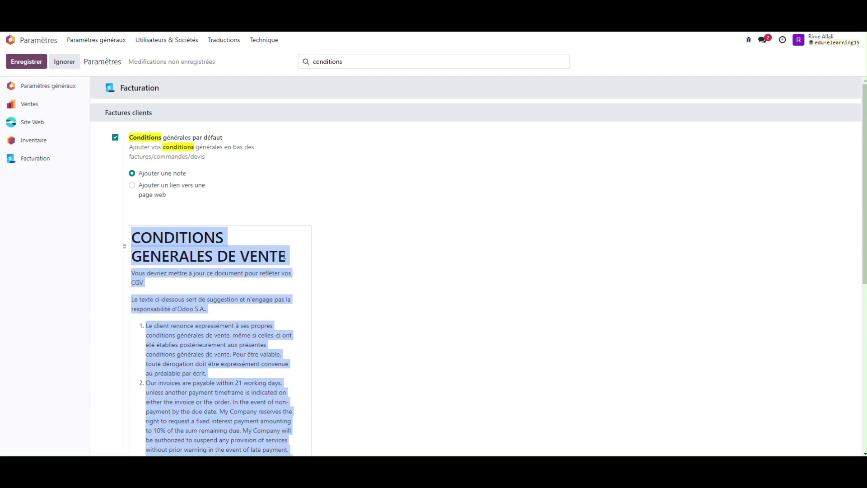
{"action": "left_click", "coordinate": [384, 201]}
{"action": "left_click", "coordinate": [23, 60]}
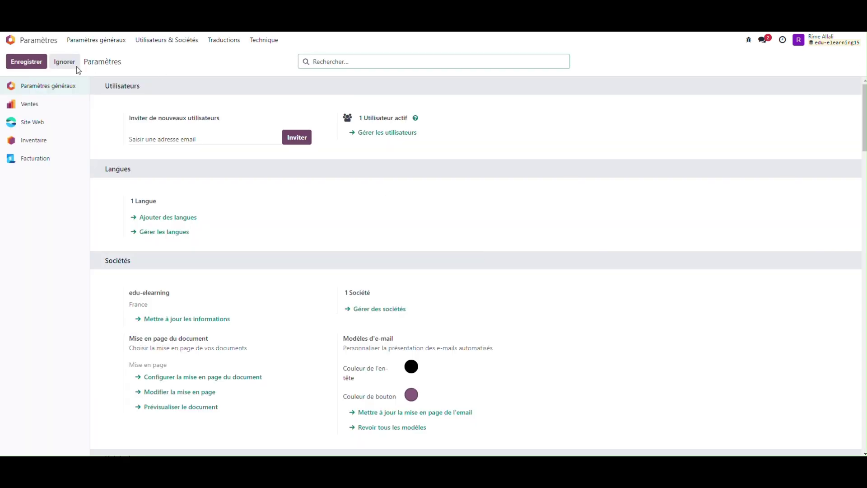
Step: Open the existing T-shirt quotation for ClientDémo in Ventes and review the general terms beneath its order lines
{"action": "left_click", "coordinate": [35, 40]}
{"action": "left_click", "coordinate": [335, 111]}
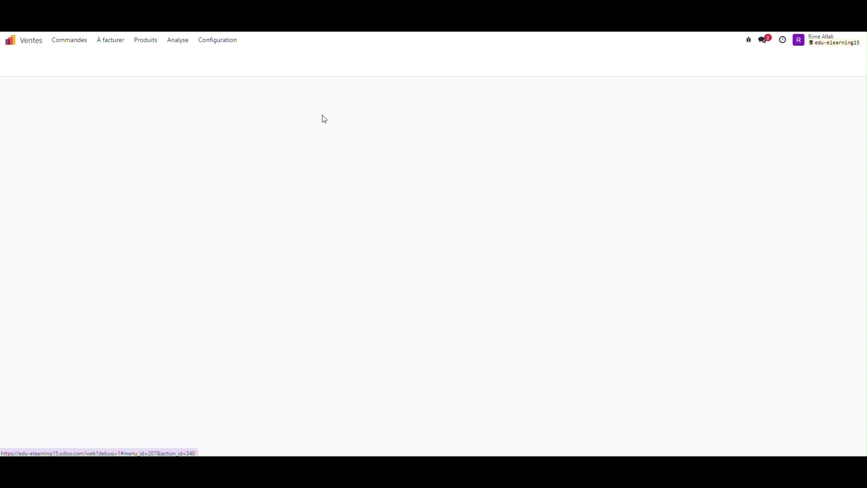
{"action": "left_click", "coordinate": [161, 213]}
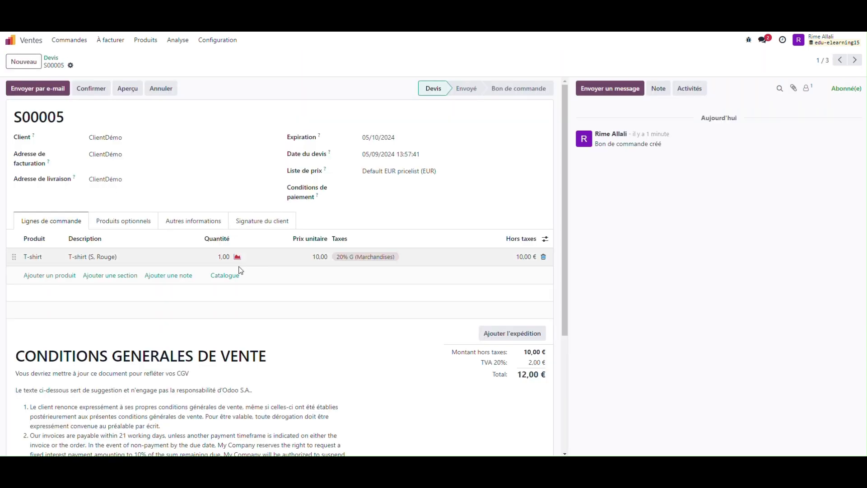
{"action": "scroll", "coordinate": [217, 334], "scroll_direction": "down", "scroll_amount": 4}
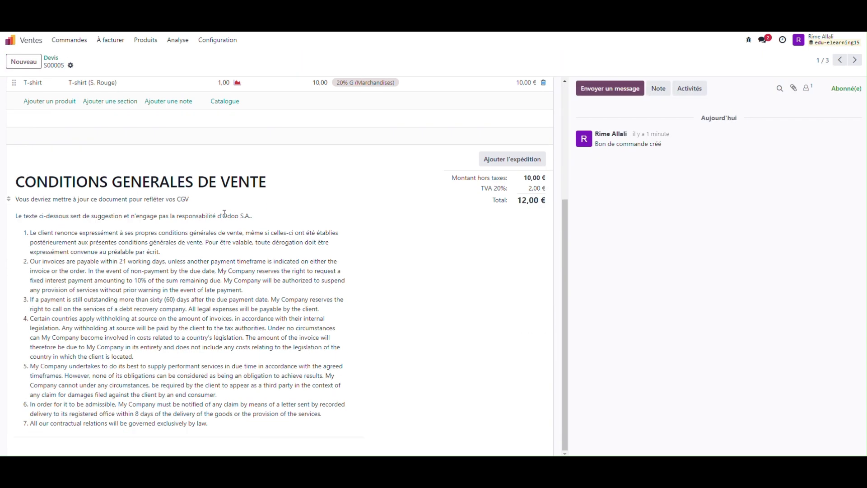
{"action": "scroll", "coordinate": [232, 384], "scroll_direction": "up", "scroll_amount": 4}
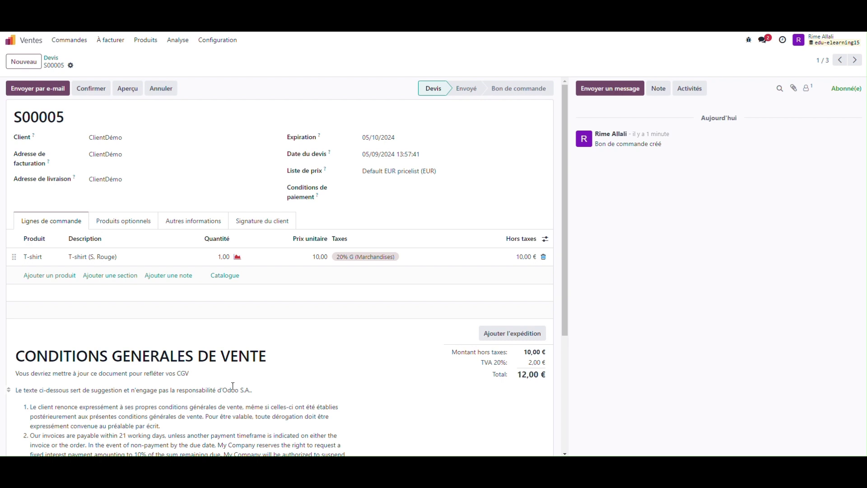
Step: Print the quotation as "Devis en PDF" and read the general terms in the downloaded file
{"action": "left_click", "coordinate": [70, 65]}
{"action": "mouse_move", "coordinate": [126, 83]}
{"action": "left_click", "coordinate": [257, 86]}
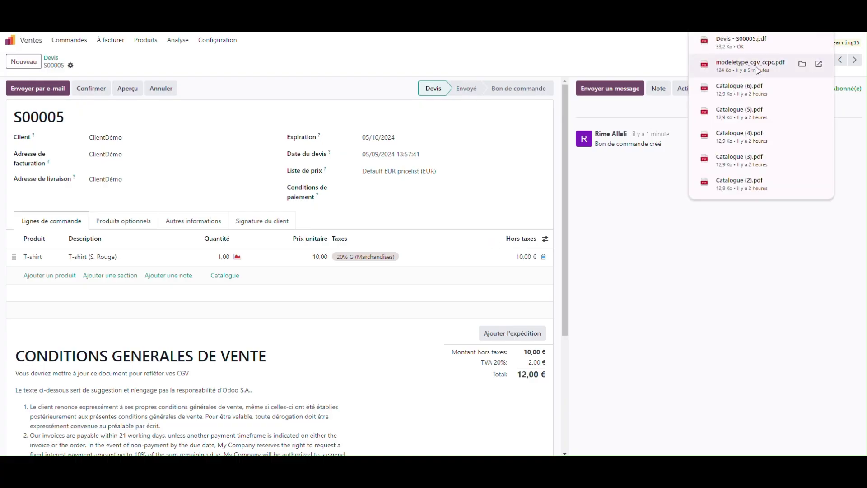
{"action": "left_click", "coordinate": [745, 42]}
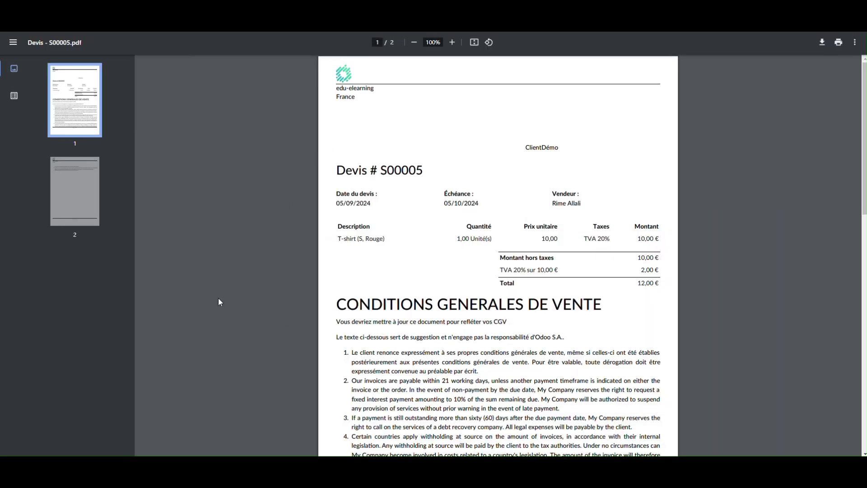
{"action": "scroll", "coordinate": [250, 306], "scroll_direction": "down", "scroll_amount": 2}
{"action": "scroll", "coordinate": [251, 305], "scroll_direction": "up", "scroll_amount": 1}
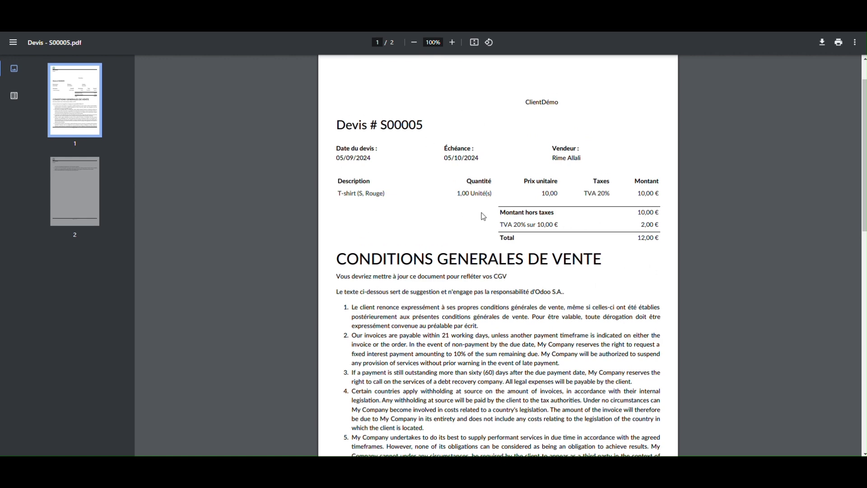
{"action": "scroll", "coordinate": [522, 250], "scroll_direction": "down", "scroll_amount": 10}
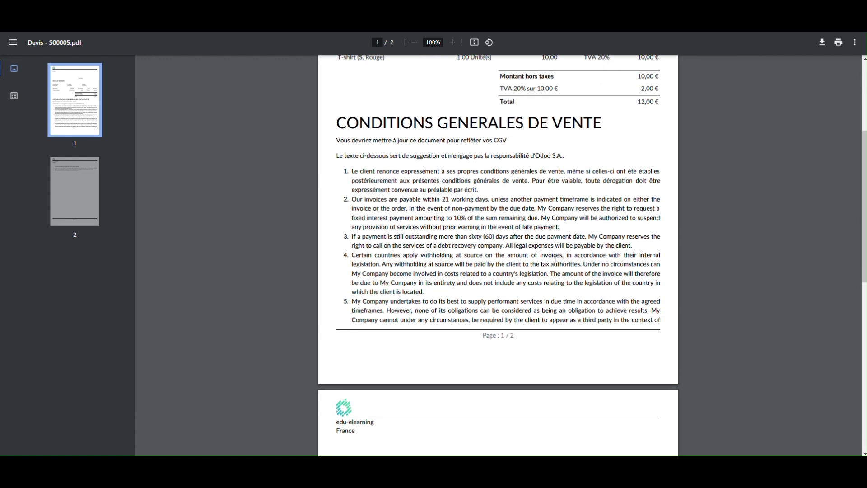
{"action": "scroll", "coordinate": [423, 279], "scroll_direction": "up", "scroll_amount": 10}
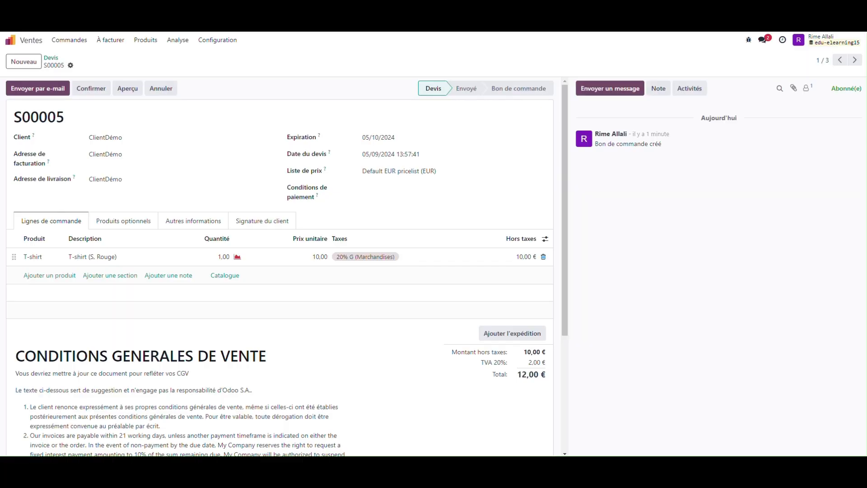
Step: Switch the default terms setting to "Ajouter un lien vers une page web", save it, and open the terms for updating
{"action": "left_click", "coordinate": [11, 40]}
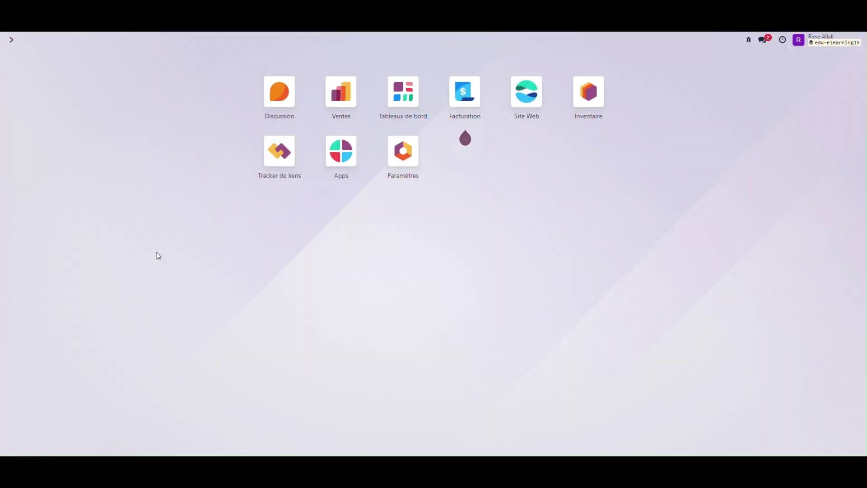
{"action": "type", "text": "param"}
{"action": "key", "text": "Return"}
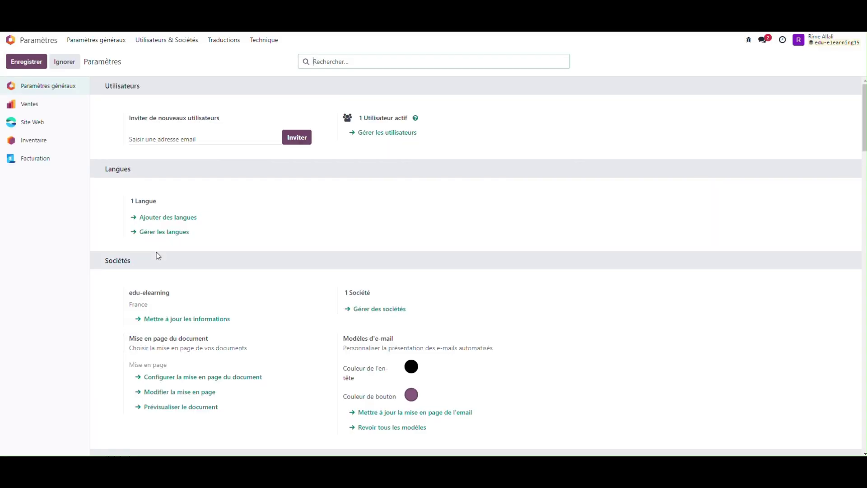
{"action": "type", "text": "conditions"}
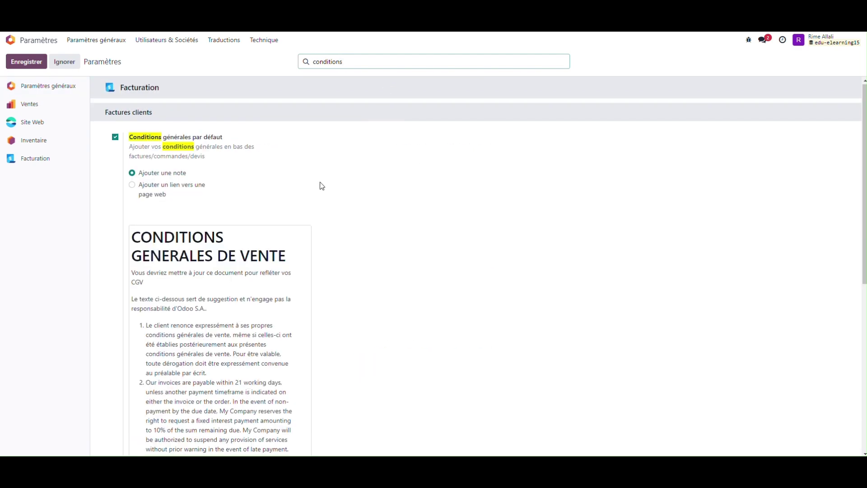
{"action": "scroll", "coordinate": [294, 180], "scroll_direction": "down", "scroll_amount": 1}
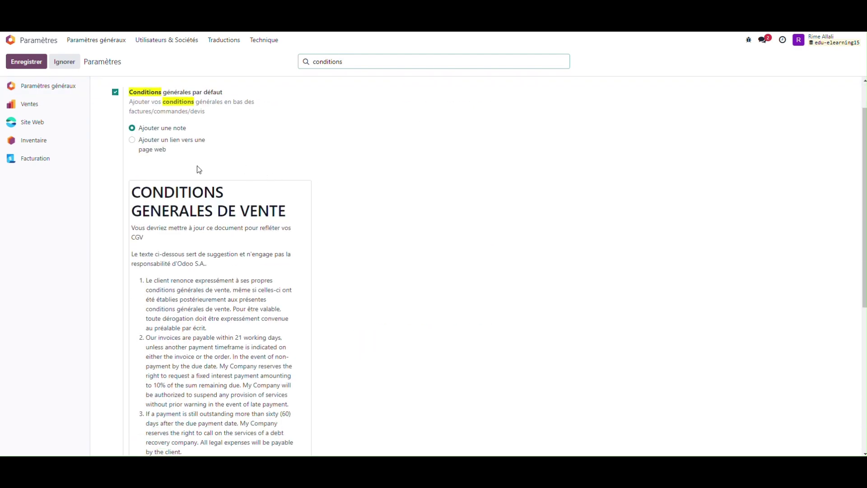
{"action": "left_click", "coordinate": [156, 149]}
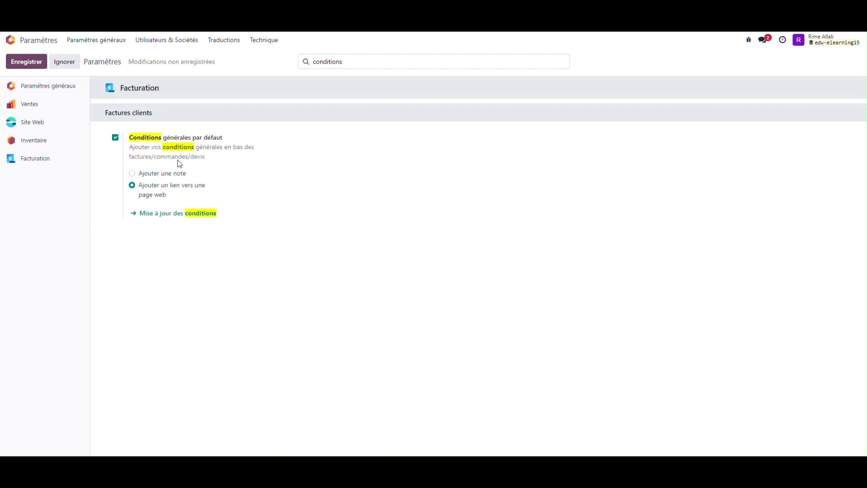
{"action": "left_click", "coordinate": [42, 66]}
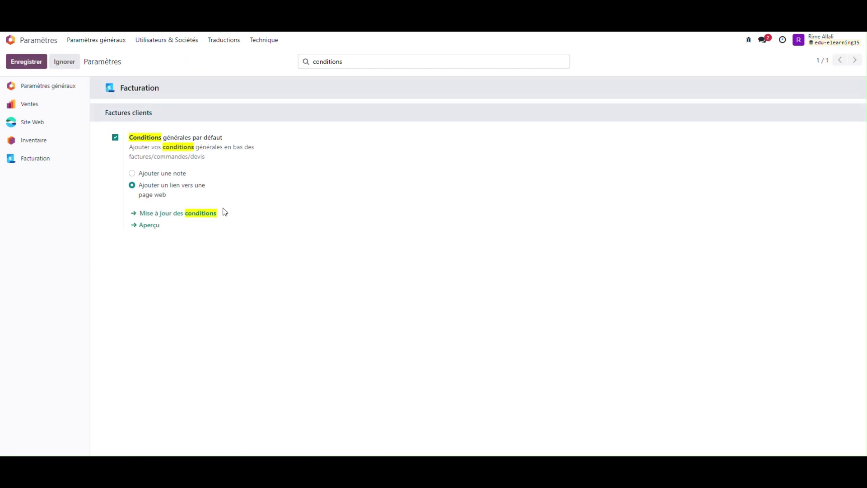
{"action": "left_click", "coordinate": [211, 213]}
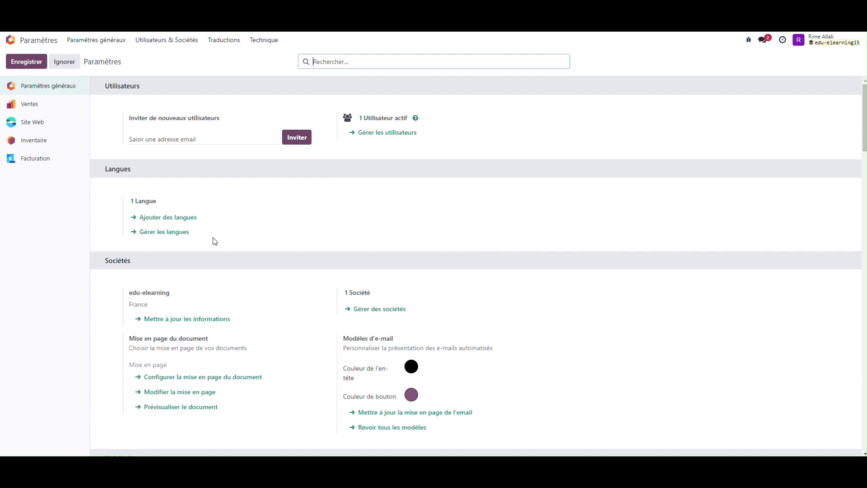
Step: Open the website's home page and view the general terms through the CGV link in its footer
{"action": "left_click", "coordinate": [14, 39]}
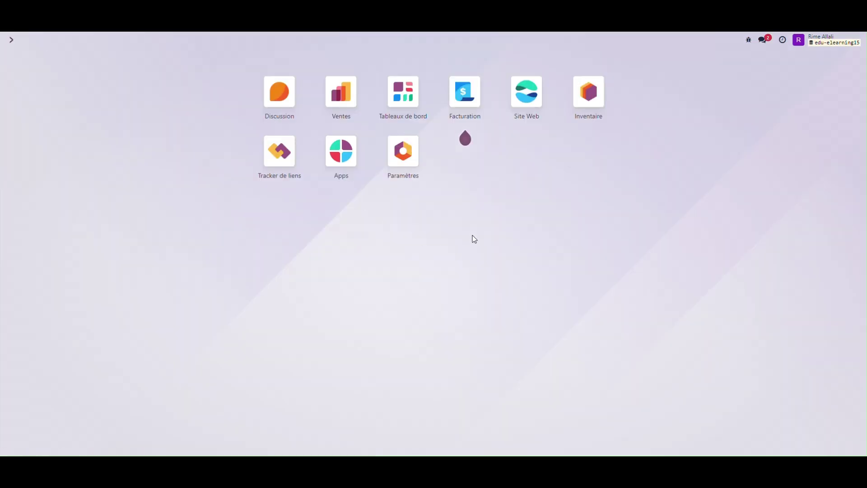
{"action": "left_click", "coordinate": [526, 109]}
{"action": "scroll", "coordinate": [318, 235], "scroll_direction": "down", "scroll_amount": 5}
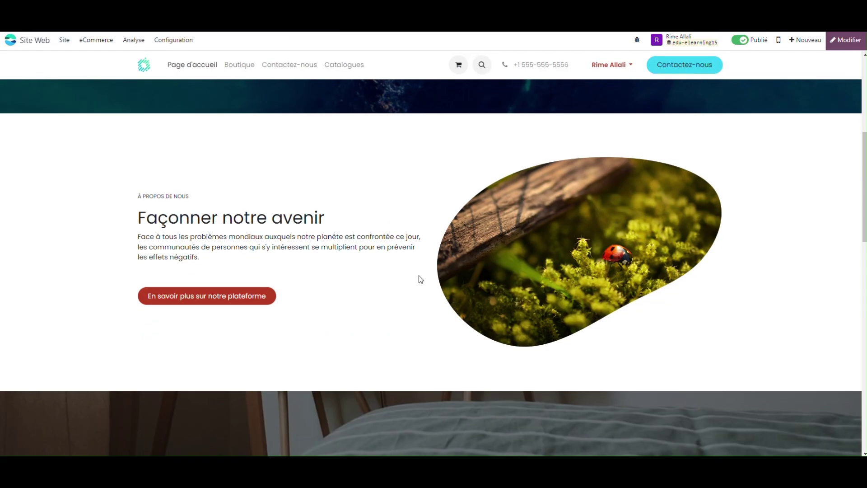
{"action": "scroll", "coordinate": [840, 271], "scroll_direction": "down", "scroll_amount": 10}
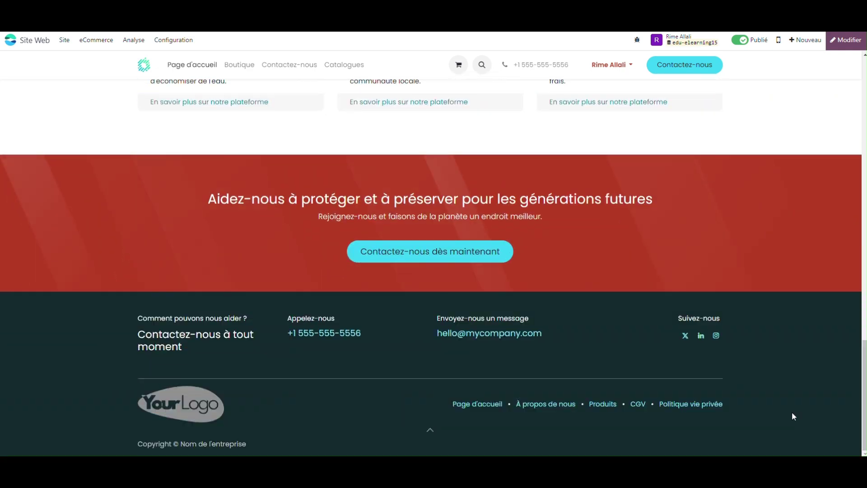
{"action": "left_click", "coordinate": [637, 404]}
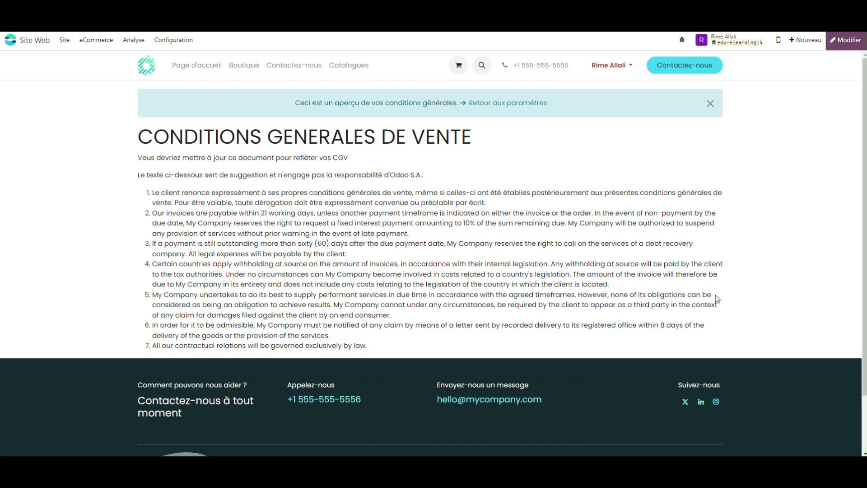
Step: Return to the settings and search for "conditions" to check the default terms option
{"action": "left_click", "coordinate": [10, 40]}
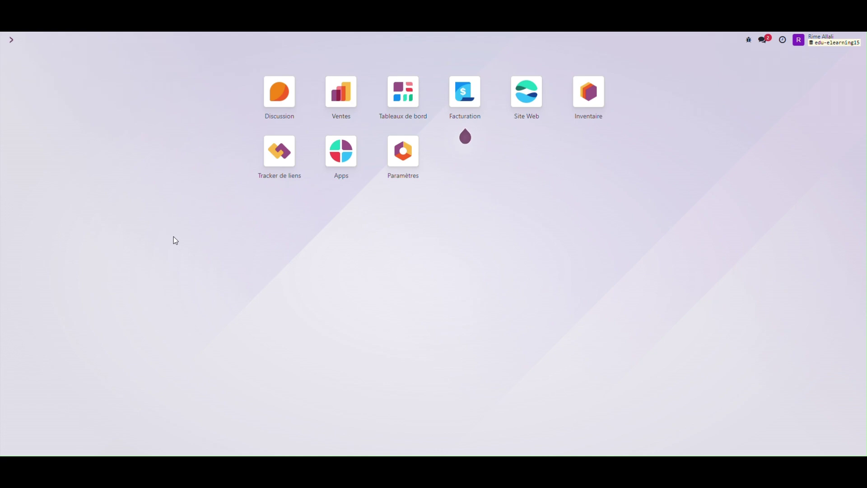
{"action": "type", "text": "Par"}
{"action": "key", "text": "Return"}
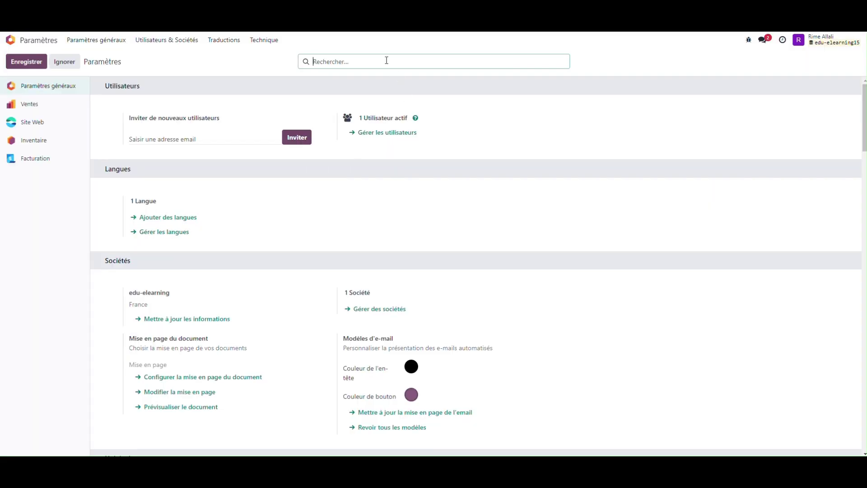
{"action": "type", "text": "conditions"}
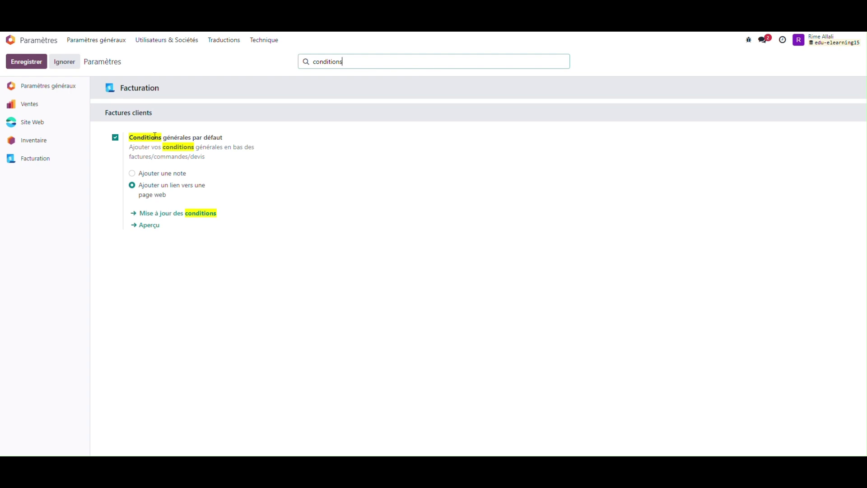
Step: Create a new quotation in Ventes for ClientDémo with the T-shirt product on its order line
{"action": "left_click", "coordinate": [36, 42]}
{"action": "left_click", "coordinate": [342, 99]}
{"action": "left_click", "coordinate": [23, 61]}
{"action": "left_click", "coordinate": [122, 138]}
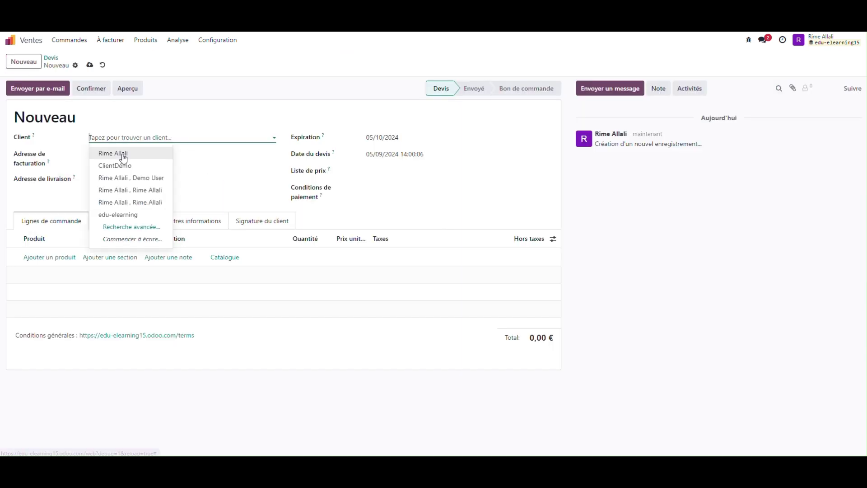
{"action": "left_click", "coordinate": [116, 165]}
{"action": "left_click", "coordinate": [58, 257]}
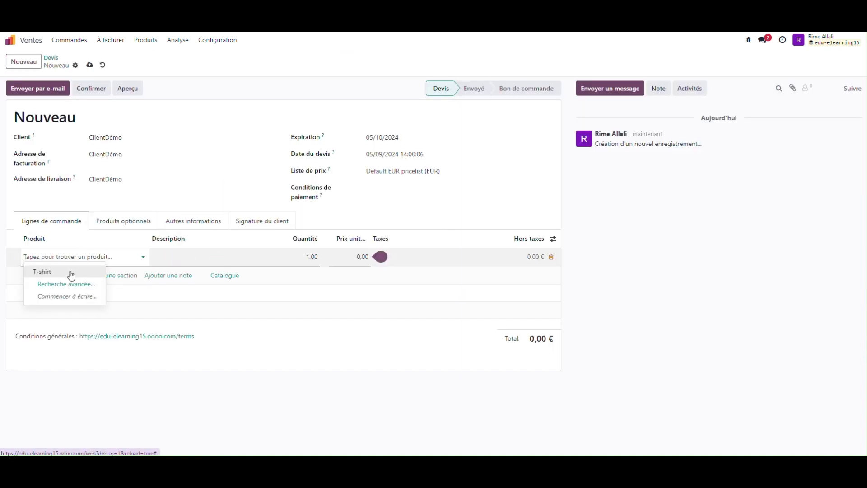
{"action": "left_click", "coordinate": [72, 272]}
{"action": "left_click", "coordinate": [235, 329]}
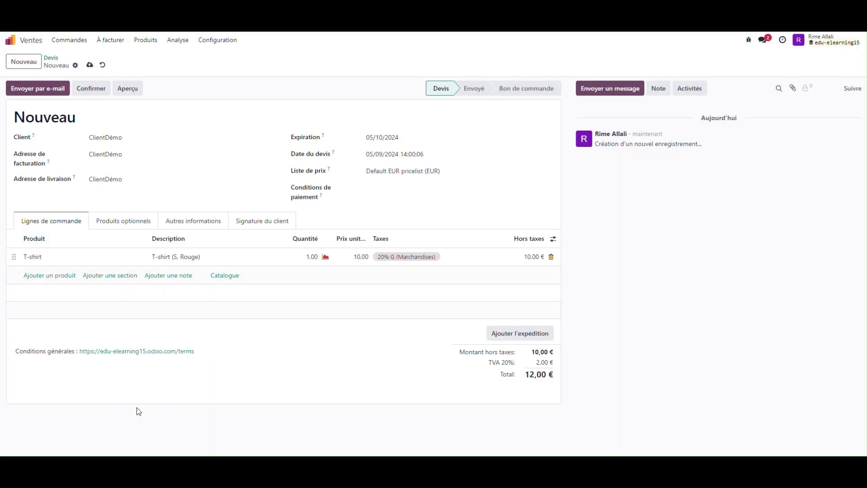
Step: Save the new ClientDémo quotation and print it as "Devis en PDF"
{"action": "left_click", "coordinate": [95, 89]}
{"action": "left_click", "coordinate": [70, 65]}
{"action": "mouse_move", "coordinate": [123, 84]}
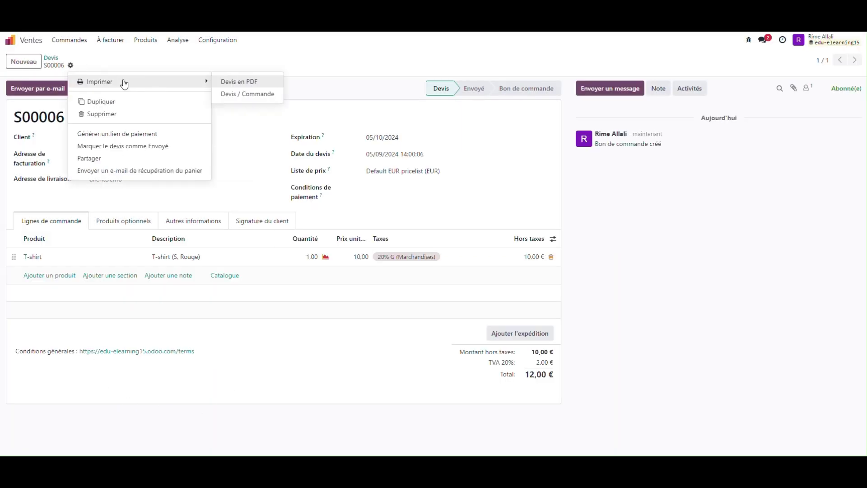
{"action": "left_click", "coordinate": [239, 83]}
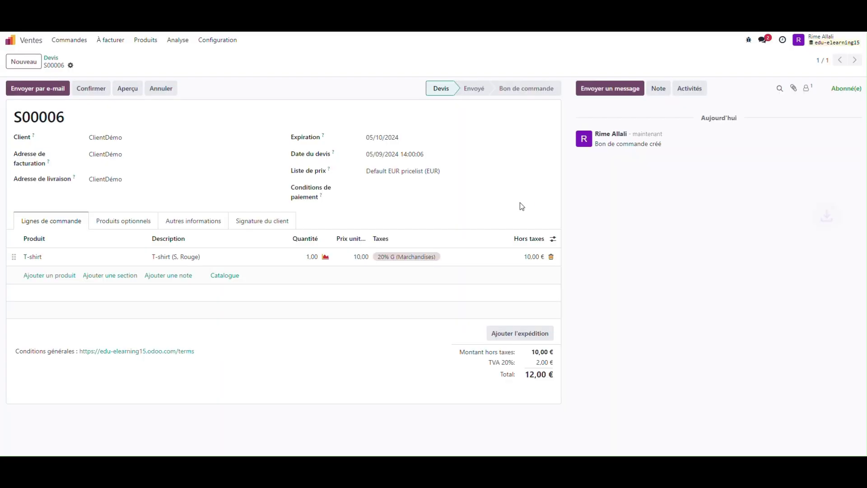
Step: Open the printed quotation PDF and follow its general terms link below the totals
{"action": "left_click", "coordinate": [741, 42]}
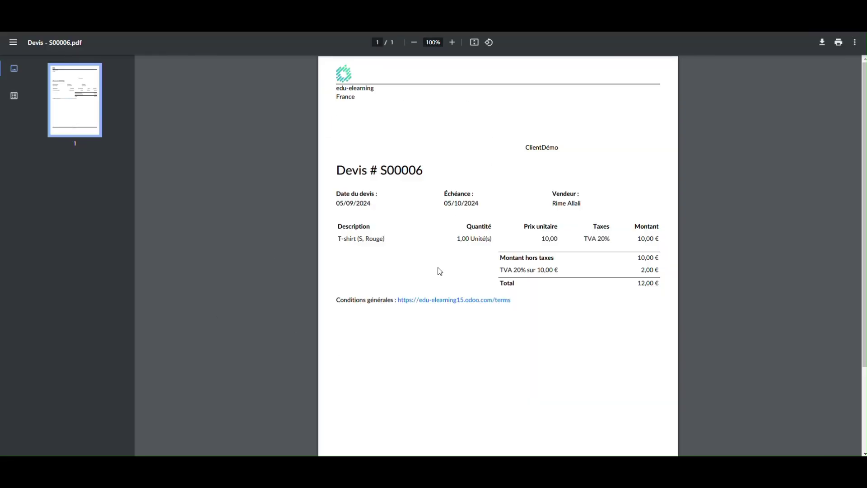
{"action": "scroll", "coordinate": [452, 307], "scroll_direction": "down", "scroll_amount": 1}
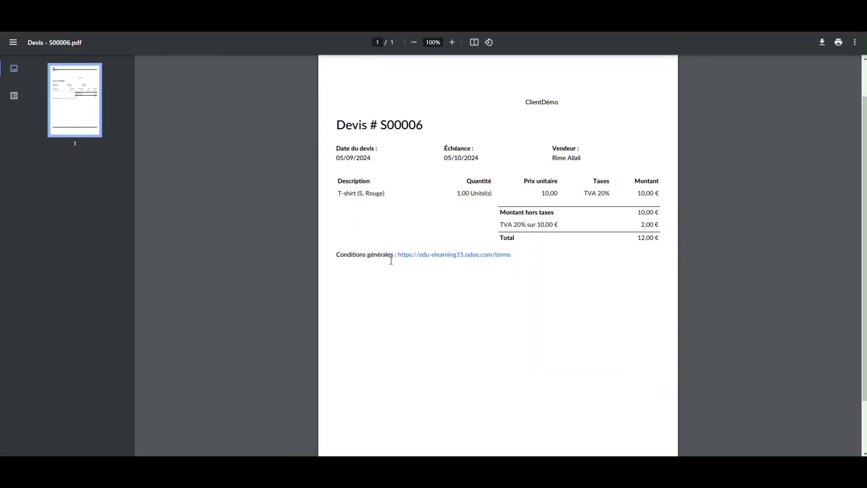
{"action": "left_click", "coordinate": [504, 257]}
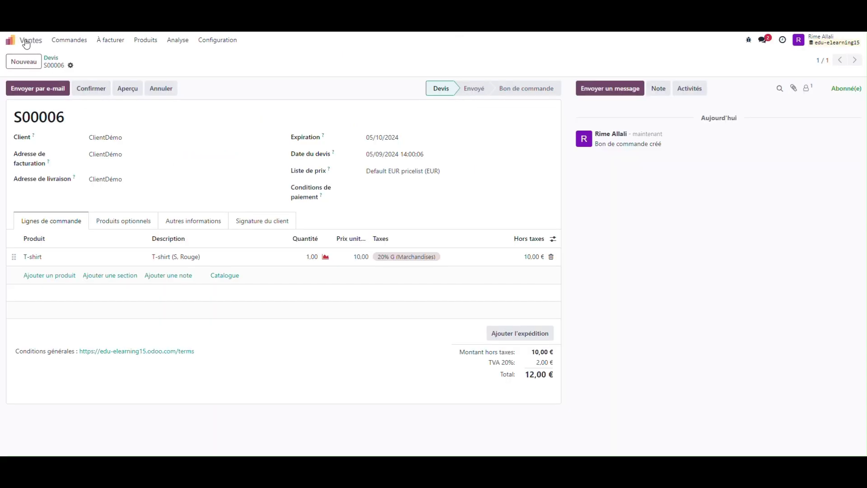
Step: Search the settings for "conditions", open the default terms page for editing, and save it
{"action": "left_click", "coordinate": [11, 39]}
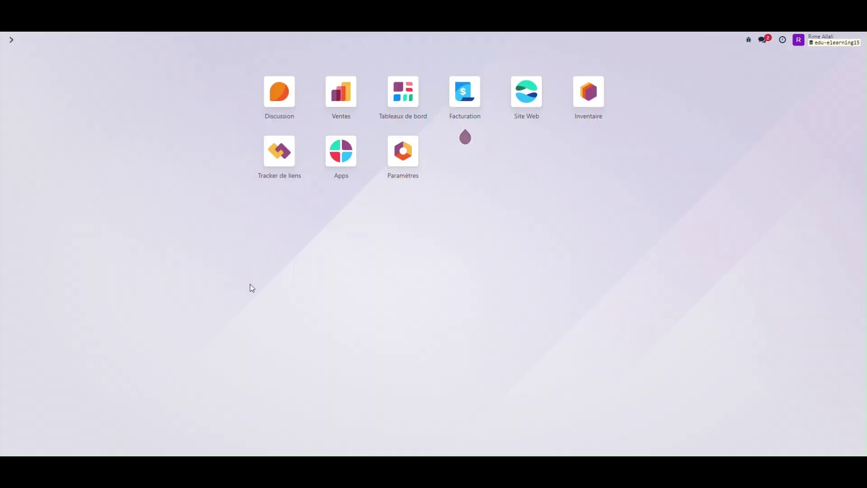
{"action": "type", "text": "par"}
{"action": "key", "text": "Return"}
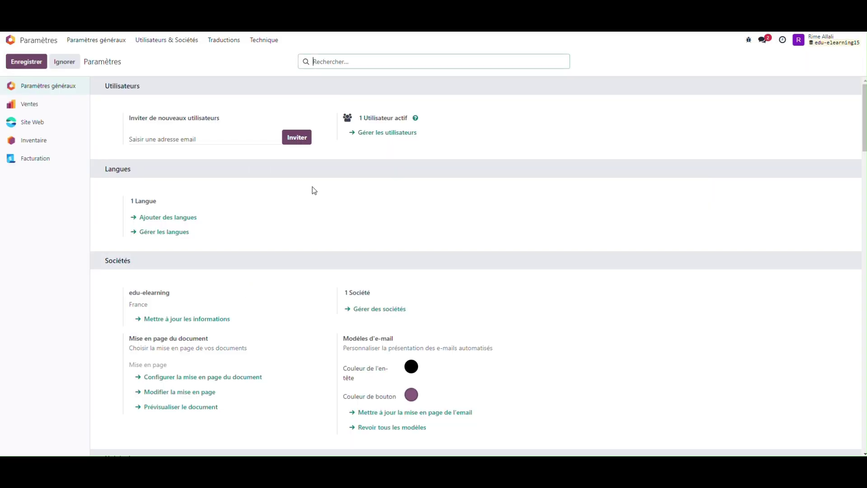
{"action": "type", "text": "conditions"}
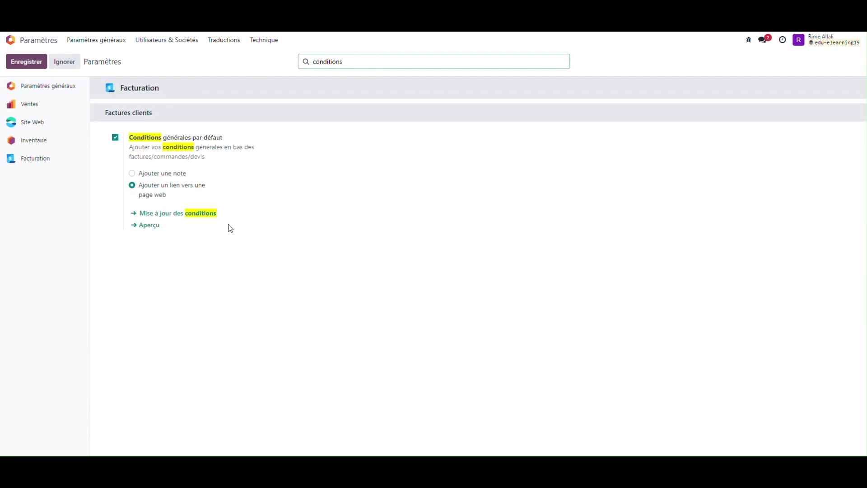
{"action": "left_click", "coordinate": [188, 213]}
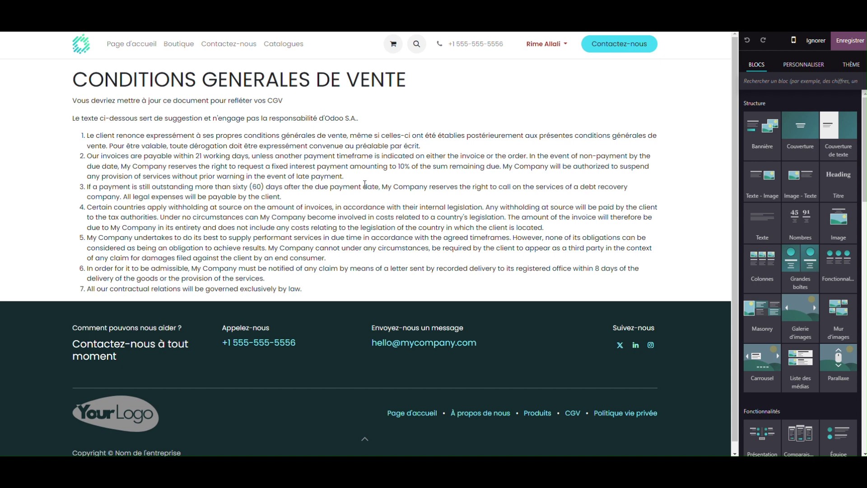
{"action": "left_click", "coordinate": [849, 41]}
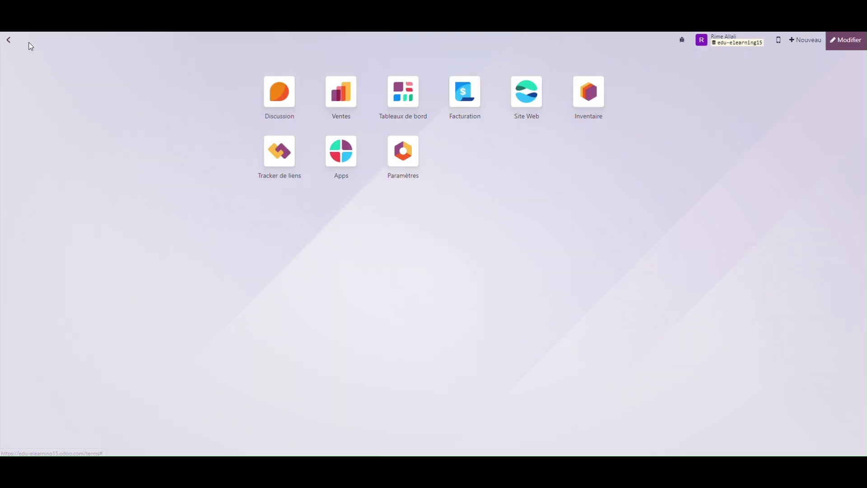
Step: In the settings, find "pied", load the Catalogue PDF as the quotation builder's footer page, and save
{"action": "left_click", "coordinate": [14, 40]}
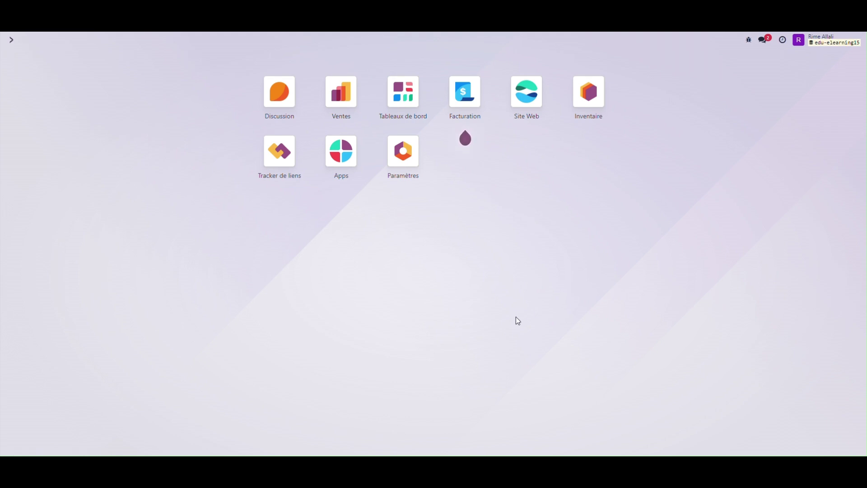
{"action": "type", "text": "param"}
{"action": "key", "text": "Return"}
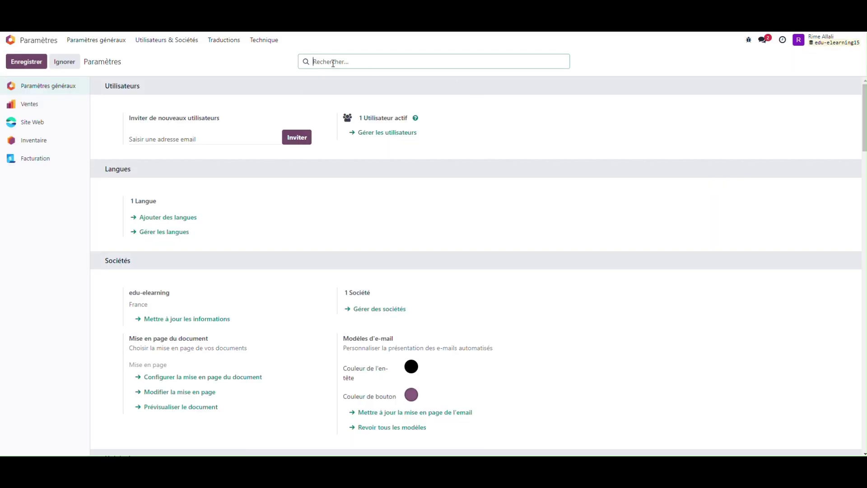
{"action": "type", "text": "pied"}
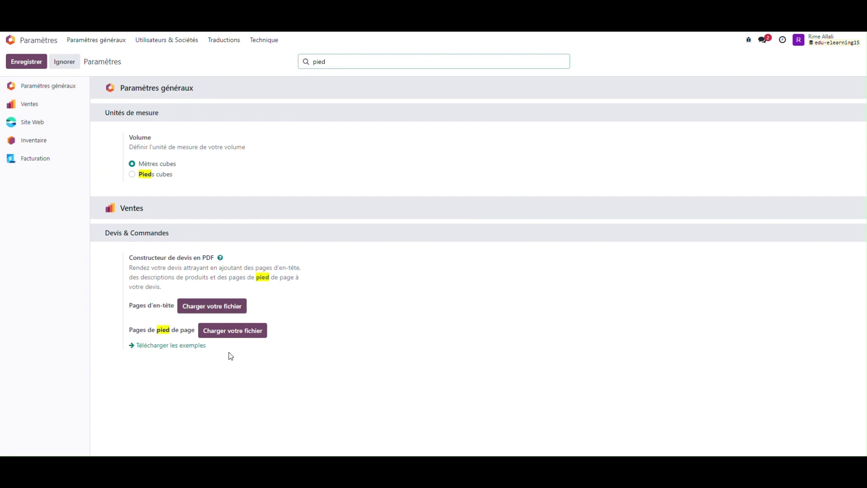
{"action": "left_click", "coordinate": [221, 332]}
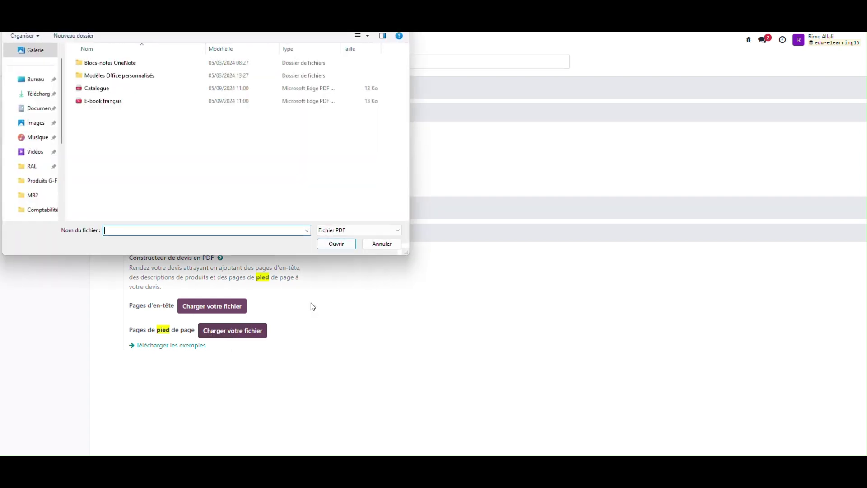
{"action": "left_click", "coordinate": [95, 88]}
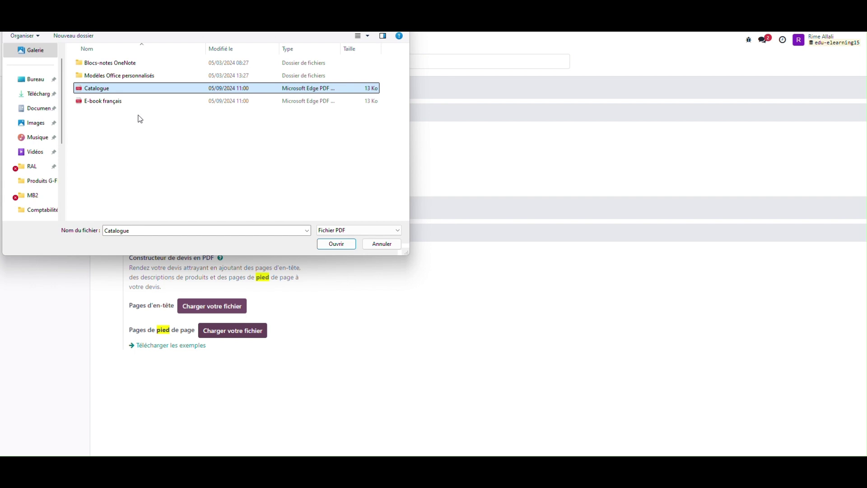
{"action": "left_click", "coordinate": [338, 248]}
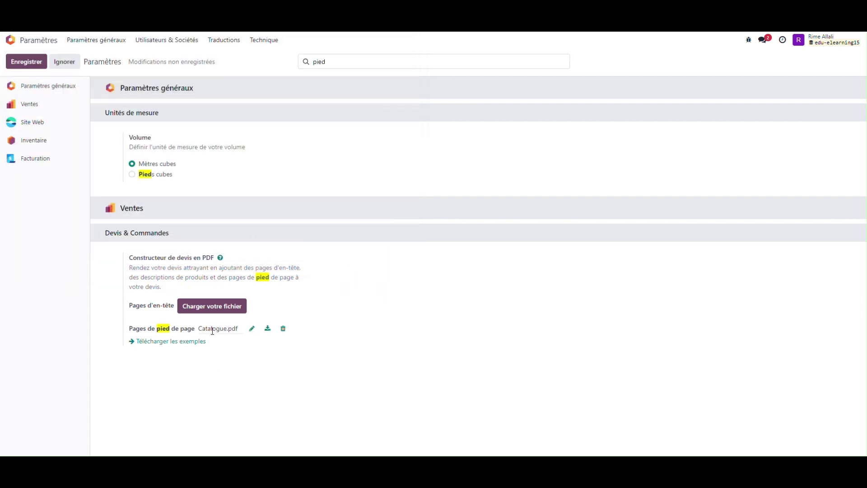
{"action": "left_click", "coordinate": [28, 63]}
Step: Create another quotation in Ventes for ClientDémo with the T-shirt product on its order line
{"action": "left_click", "coordinate": [6, 41]}
{"action": "left_click", "coordinate": [345, 105]}
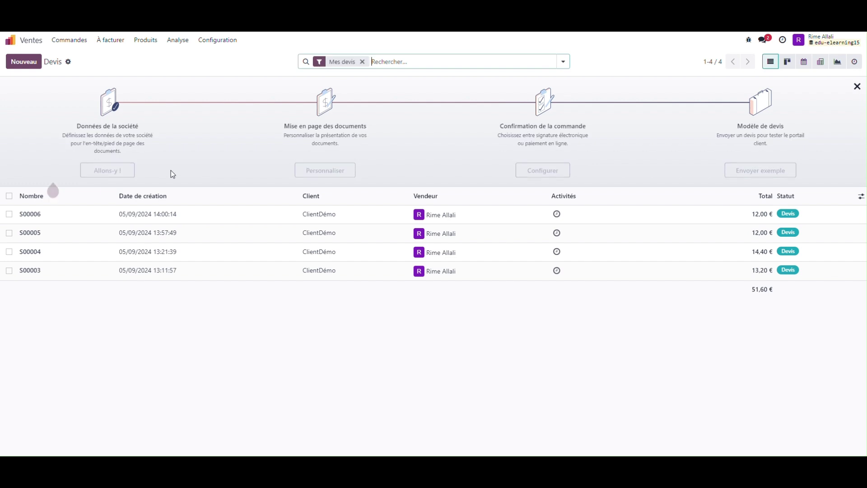
{"action": "left_click", "coordinate": [23, 61]}
{"action": "left_click", "coordinate": [131, 136]}
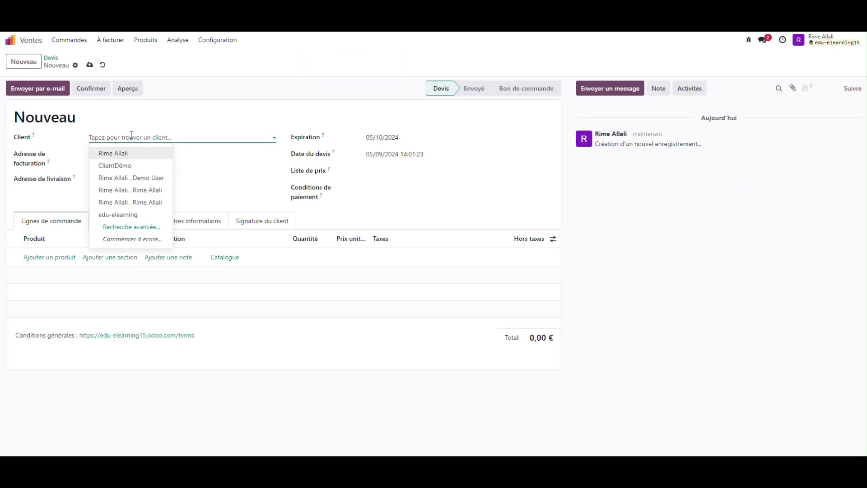
{"action": "left_click", "coordinate": [131, 165]}
{"action": "left_click", "coordinate": [51, 258]}
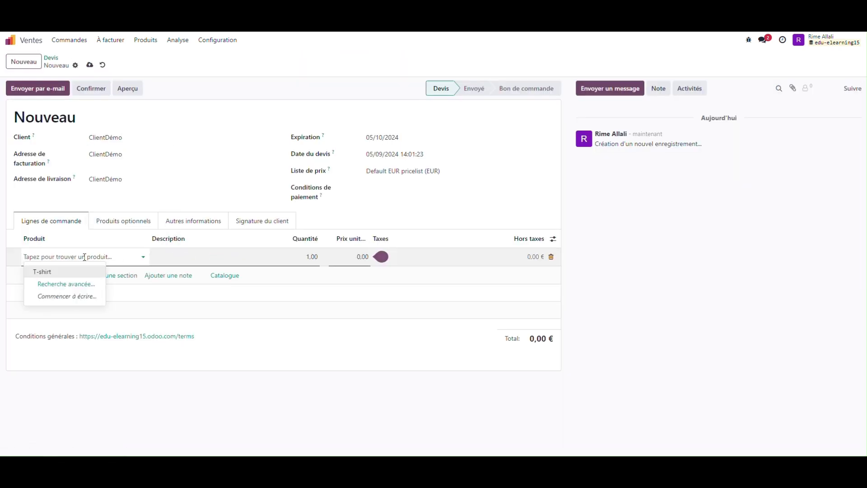
{"action": "left_click", "coordinate": [69, 272]}
{"action": "left_click", "coordinate": [239, 330]}
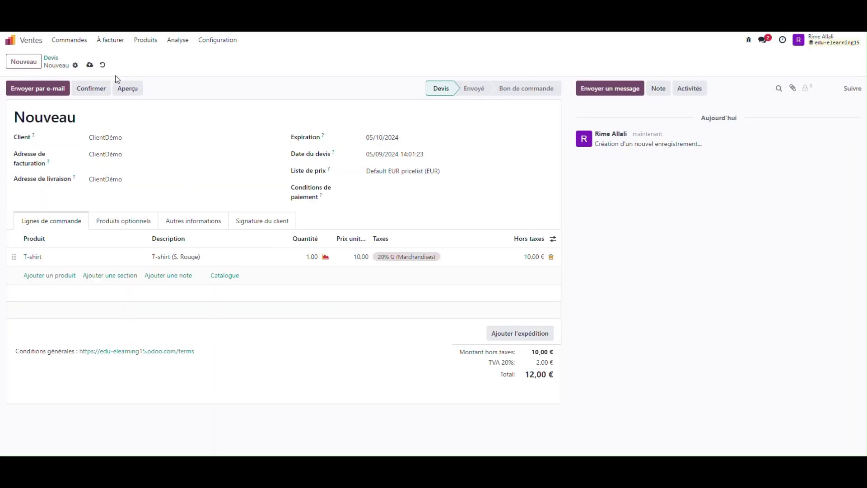
Step: Save the quotation and print it as a PDF quote
{"action": "left_click", "coordinate": [90, 65]}
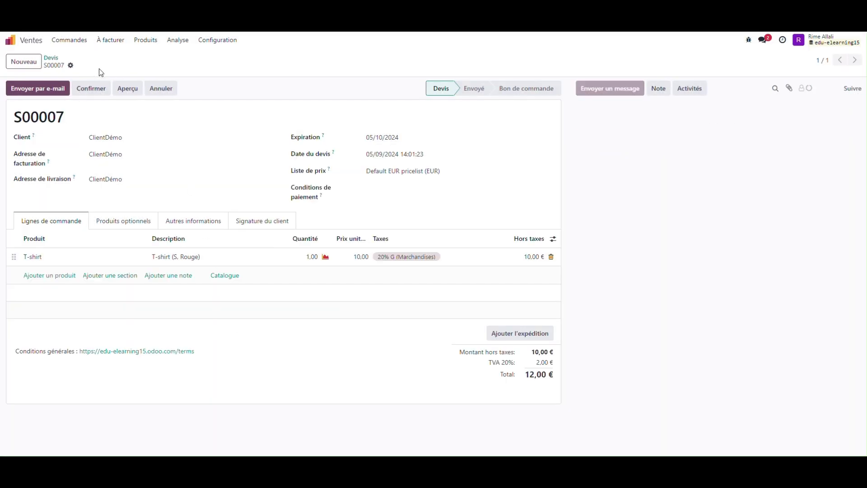
{"action": "left_click", "coordinate": [70, 65]}
{"action": "left_click", "coordinate": [232, 80]}
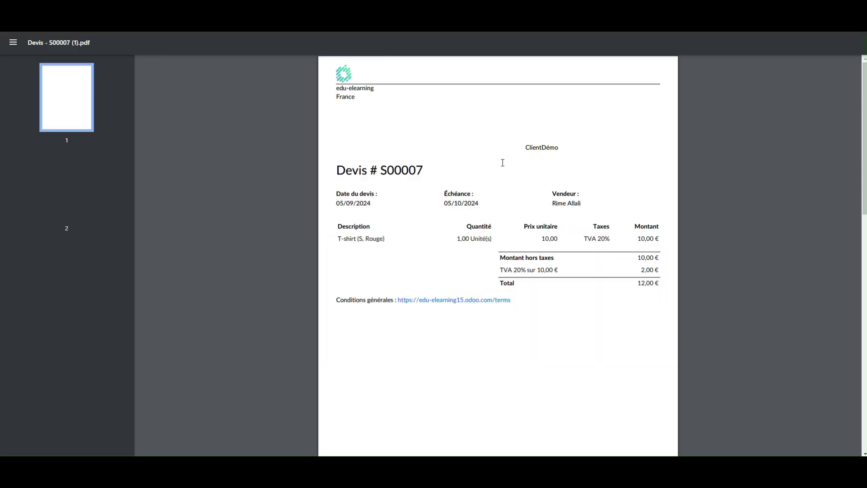
Step: Look through both pages of the printed quotation PDF to check the appended footer page, and close it
{"action": "scroll", "coordinate": [406, 267], "scroll_direction": "down", "scroll_amount": 6}
{"action": "scroll", "coordinate": [406, 263], "scroll_direction": "up", "scroll_amount": 5}
{"action": "scroll", "coordinate": [399, 298], "scroll_direction": "down", "scroll_amount": 2}
{"action": "scroll", "coordinate": [399, 296], "scroll_direction": "down", "scroll_amount": 2}
{"action": "scroll", "coordinate": [399, 297], "scroll_direction": "up", "scroll_amount": 8}
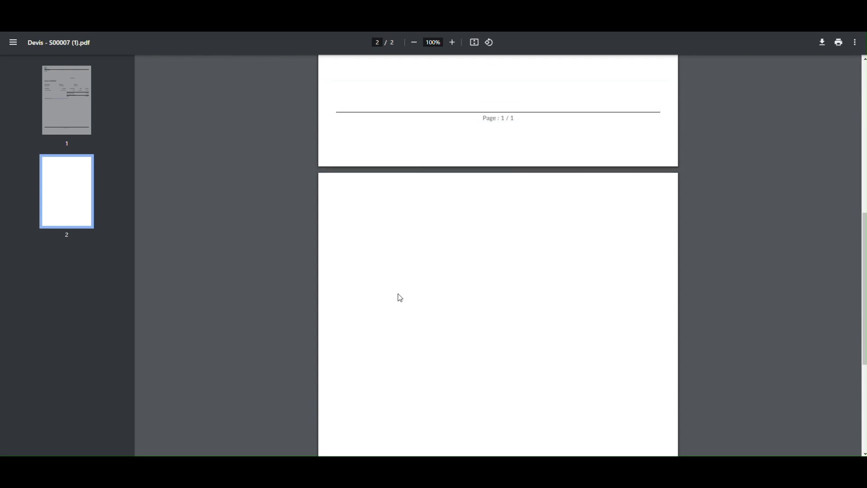
{"action": "scroll", "coordinate": [399, 297], "scroll_direction": "up", "scroll_amount": 5}
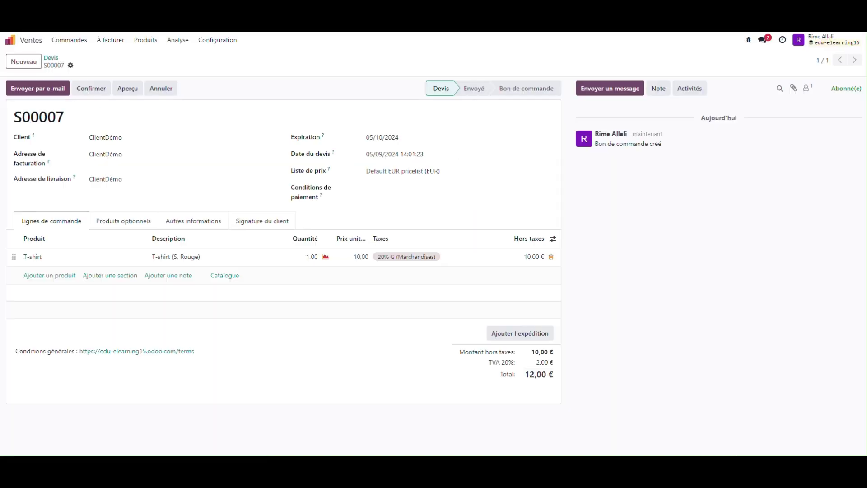
{"action": "key", "text": "ctrl+w"}
Step: Return to the settings and search for "pied" to check the quotation builder's footer page option
{"action": "left_click", "coordinate": [9, 40]}
{"action": "type", "text": "para"}
{"action": "key", "text": "Return"}
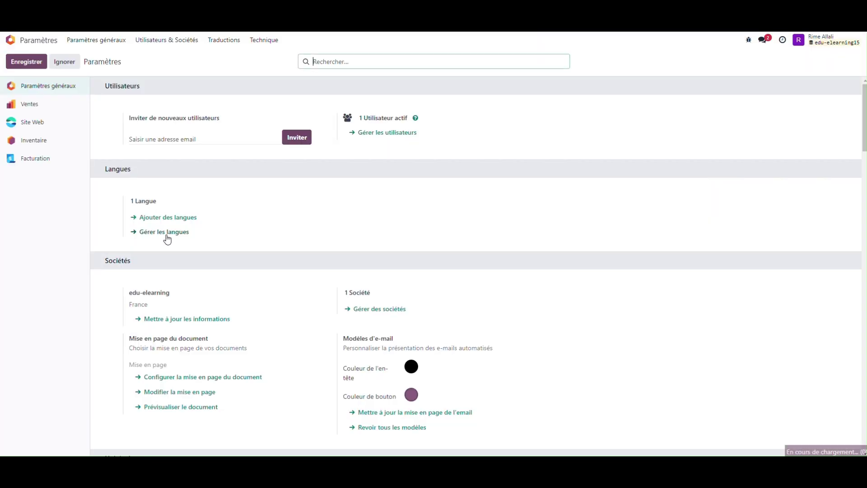
{"action": "type", "text": "en"}
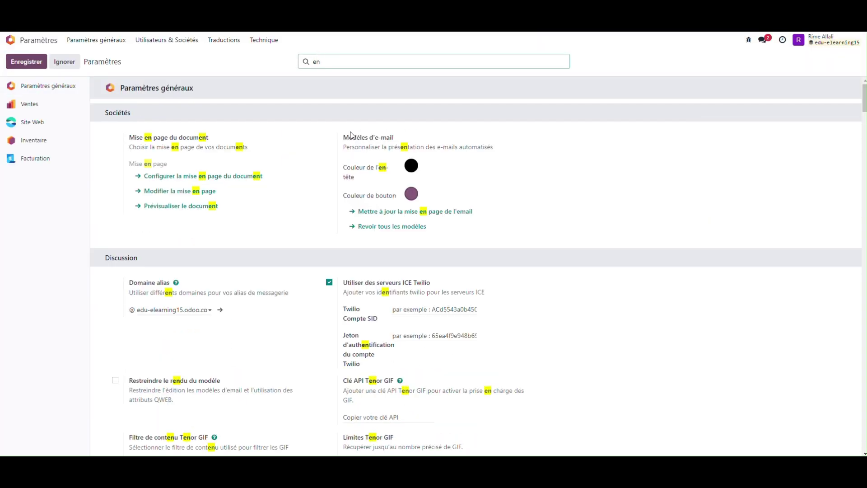
{"action": "left_click_drag", "start_coordinate": [324, 64], "coordinate": [304, 65]}
{"action": "type", "text": "pied"}
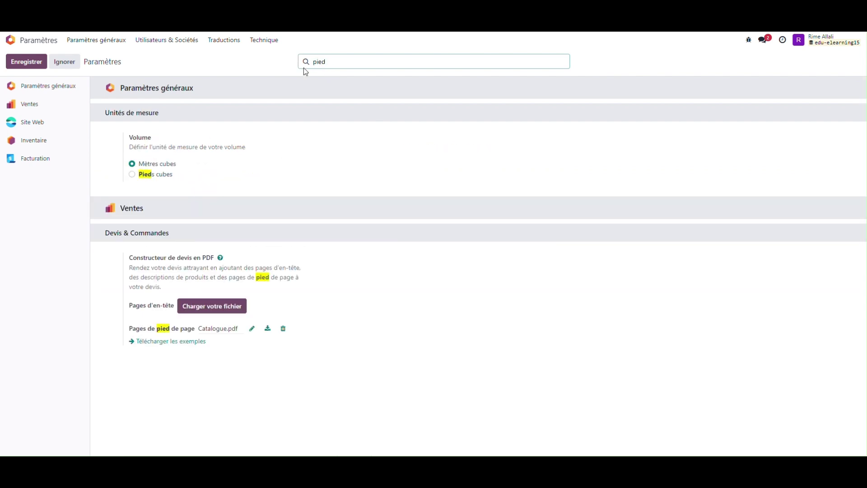